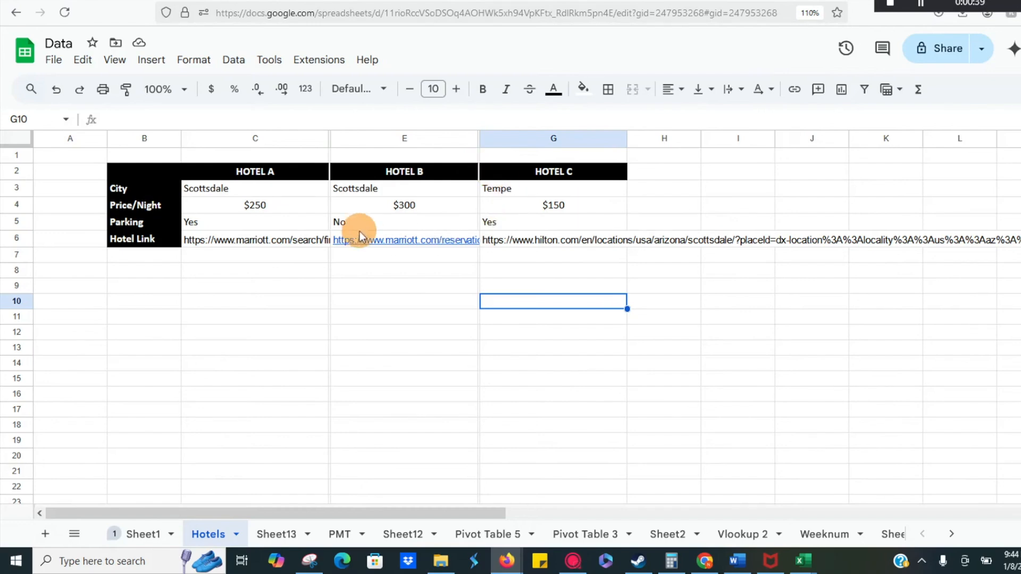
{"action": "left_click", "coordinate": [261, 267]}
{"action": "left_click", "coordinate": [256, 236]}
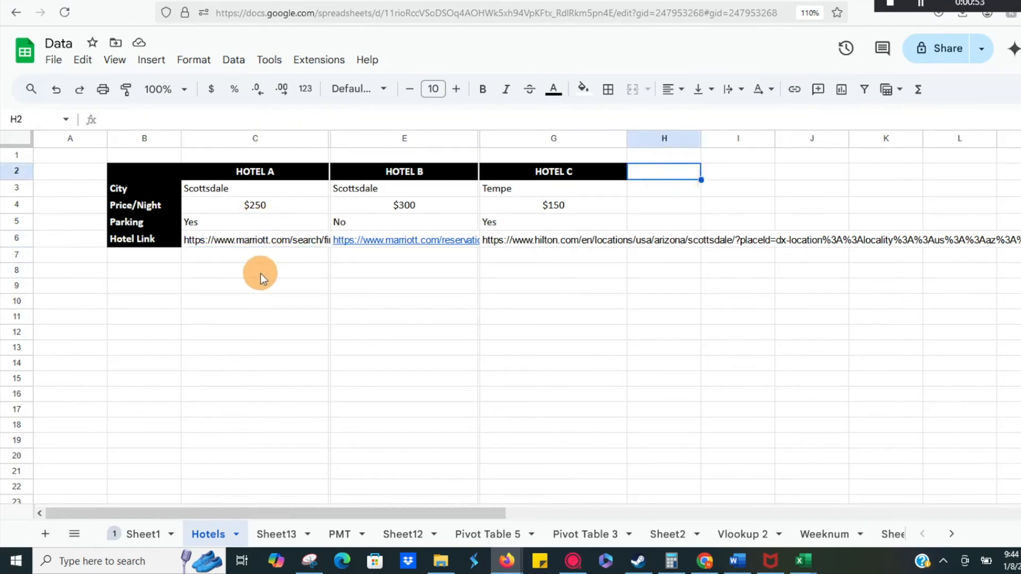
{"action": "left_click", "coordinate": [259, 271]}
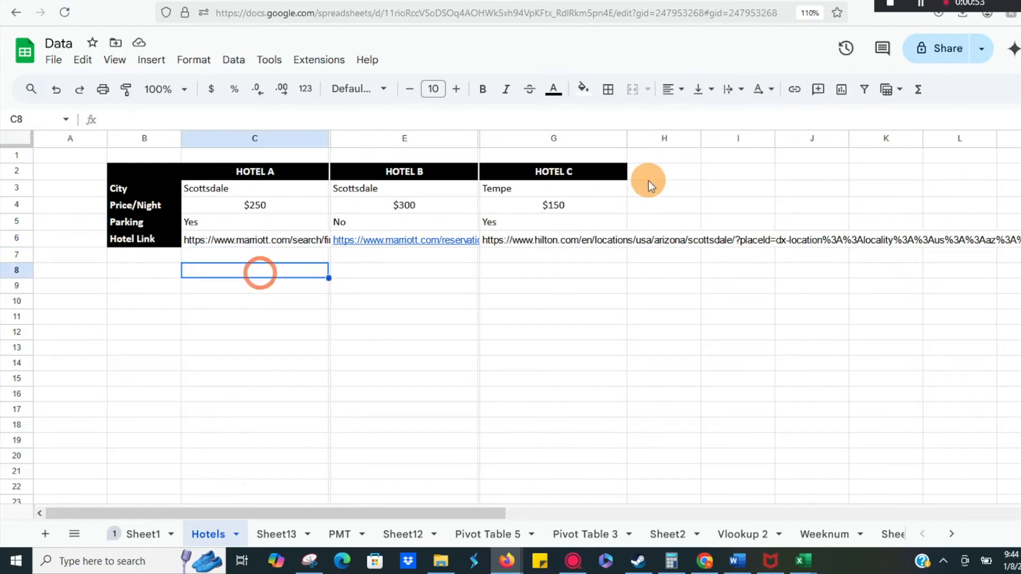
{"action": "left_click", "coordinate": [274, 240]}
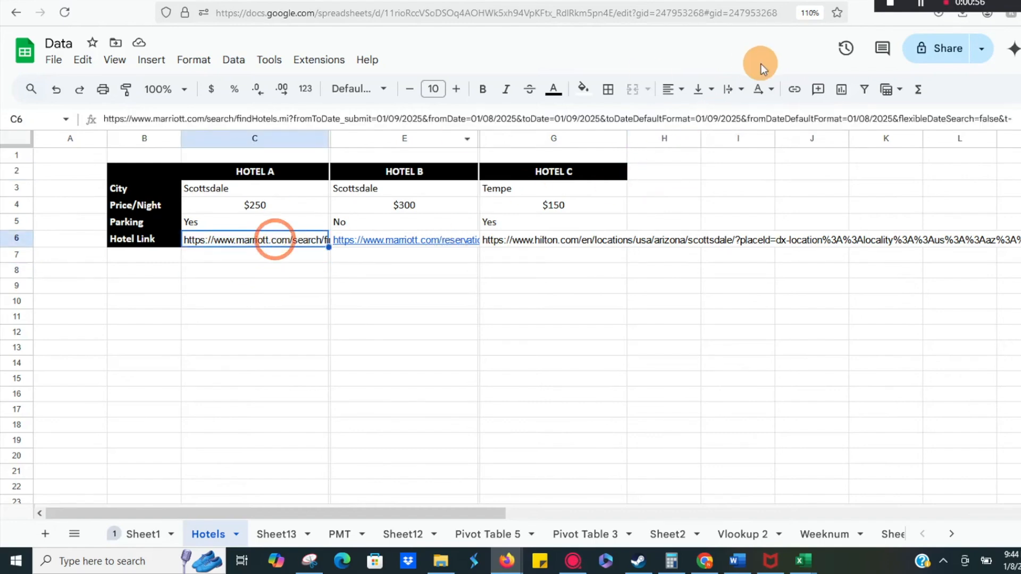
{"action": "left_click", "coordinate": [734, 90]}
{"action": "left_click", "coordinate": [755, 117]}
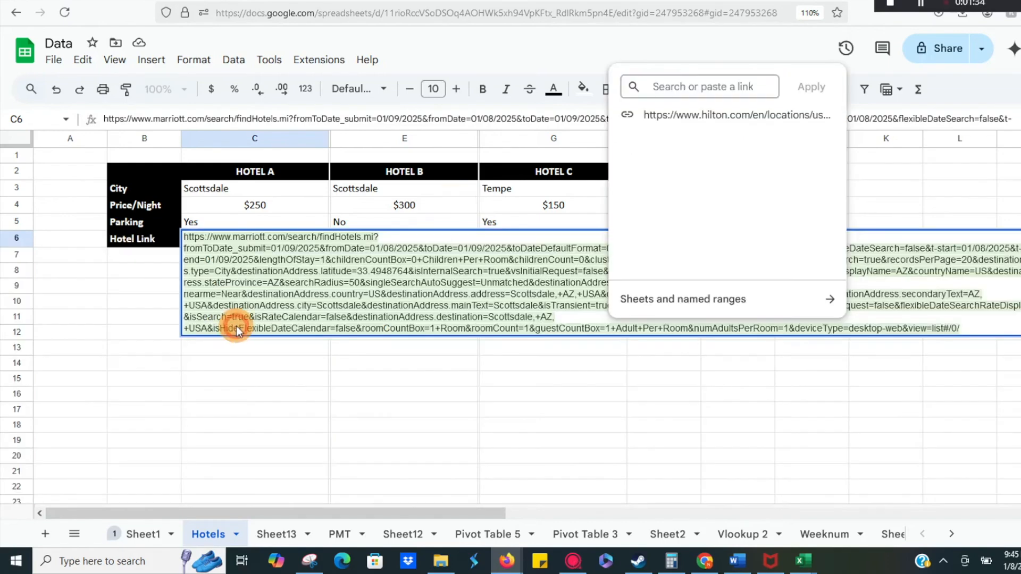
{"action": "left_click", "coordinate": [236, 327]}
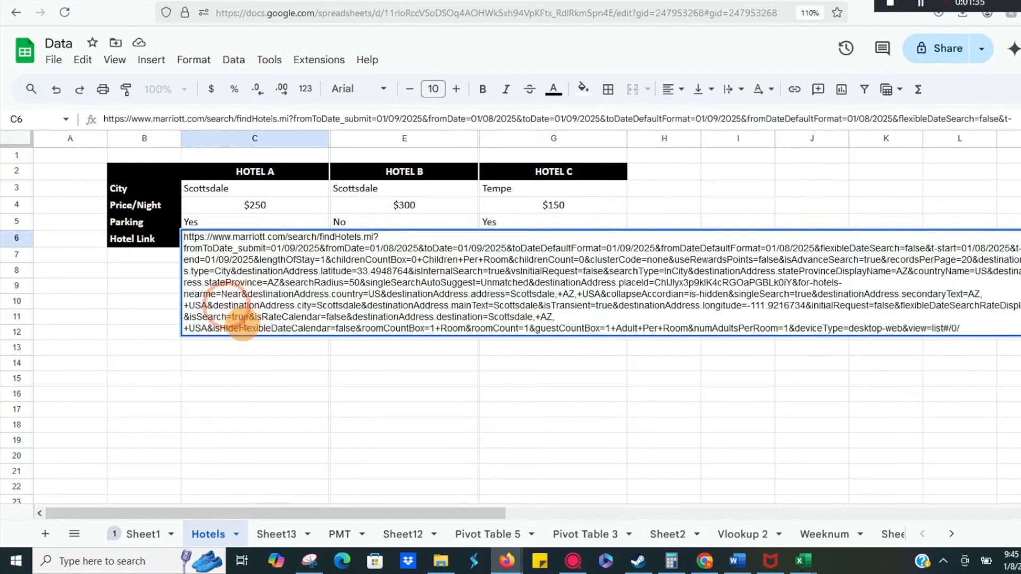
{"action": "left_click", "coordinate": [260, 397]}
- Turn the Marriott address in Hotel A's Hotel Link cell (C6) into a hyperlink pointing to that same address
{"action": "left_click", "coordinate": [252, 245]}
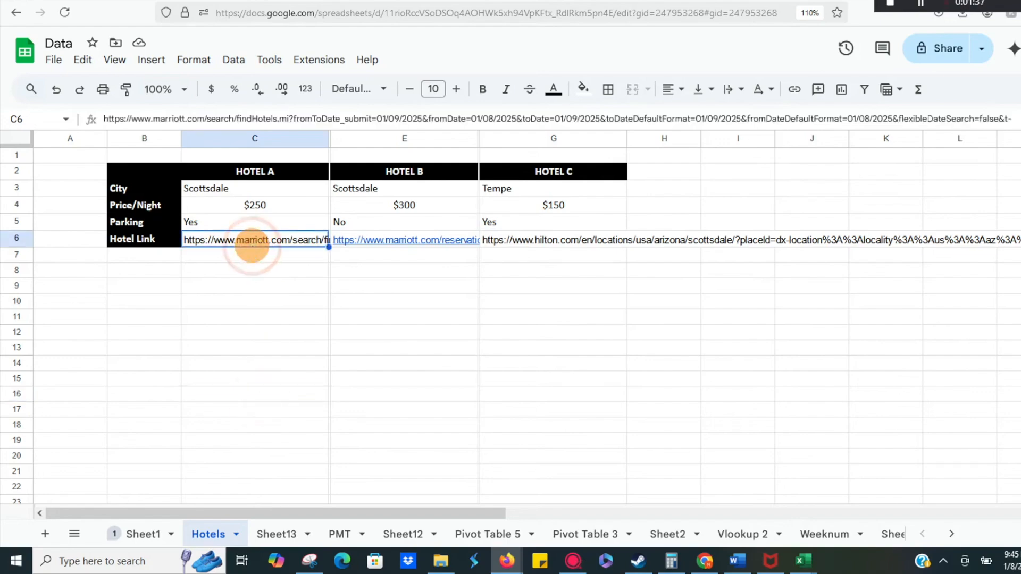
{"action": "key", "text": "ctrl+c"}
{"action": "left_click", "coordinate": [152, 68]}
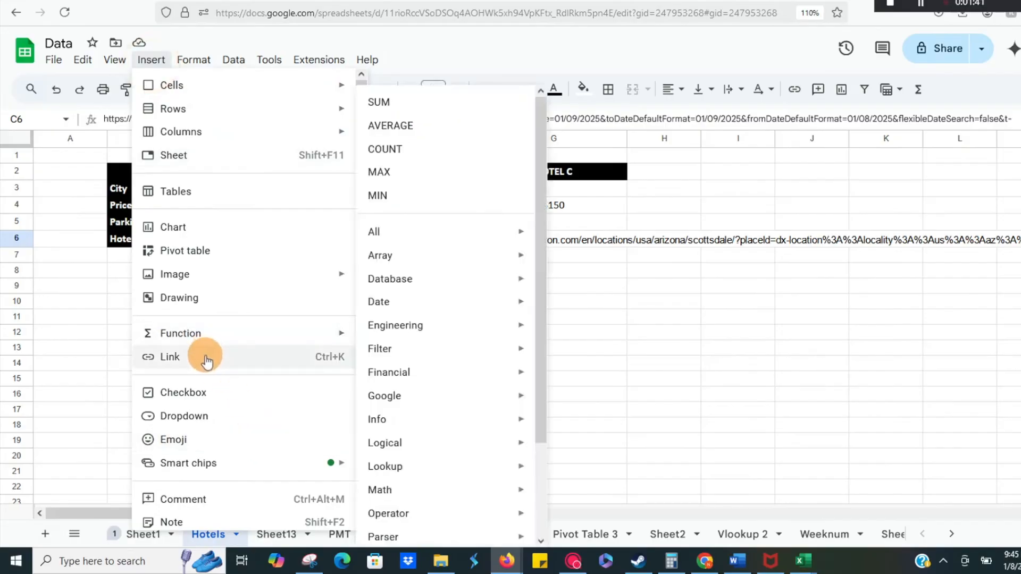
{"action": "left_click", "coordinate": [205, 356]}
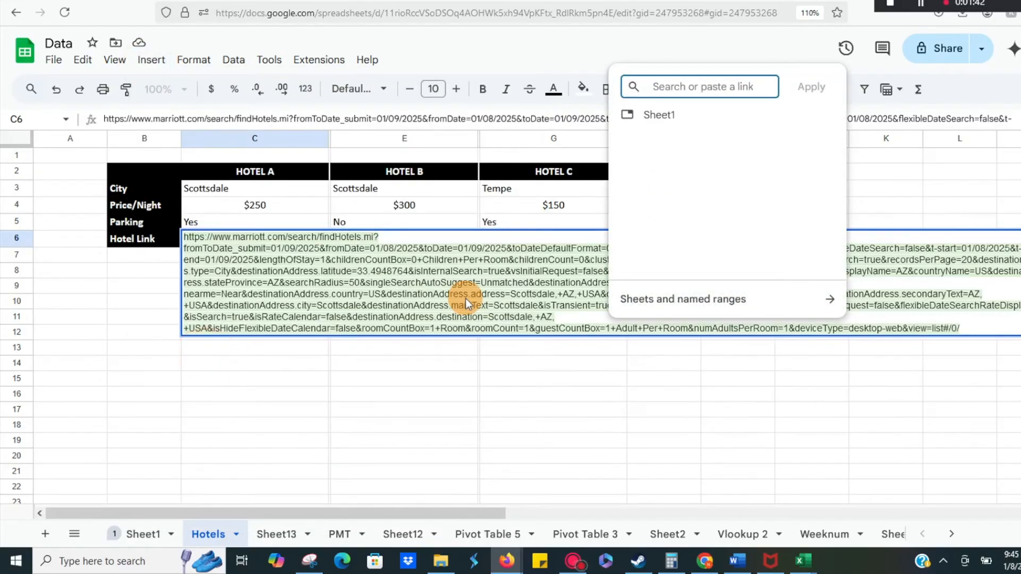
{"action": "key", "text": "ctrl+v"}
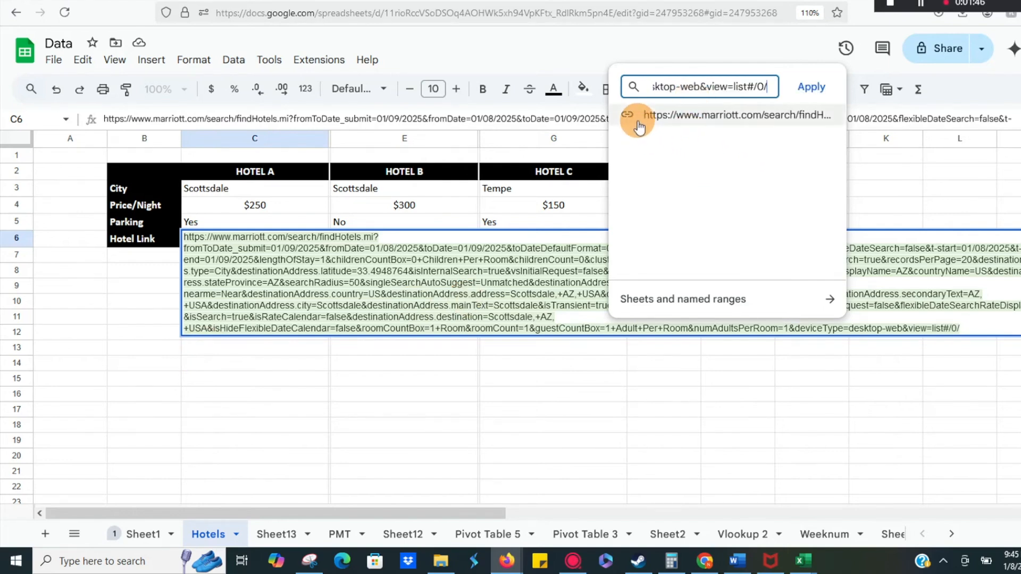
{"action": "left_click", "coordinate": [663, 122]}
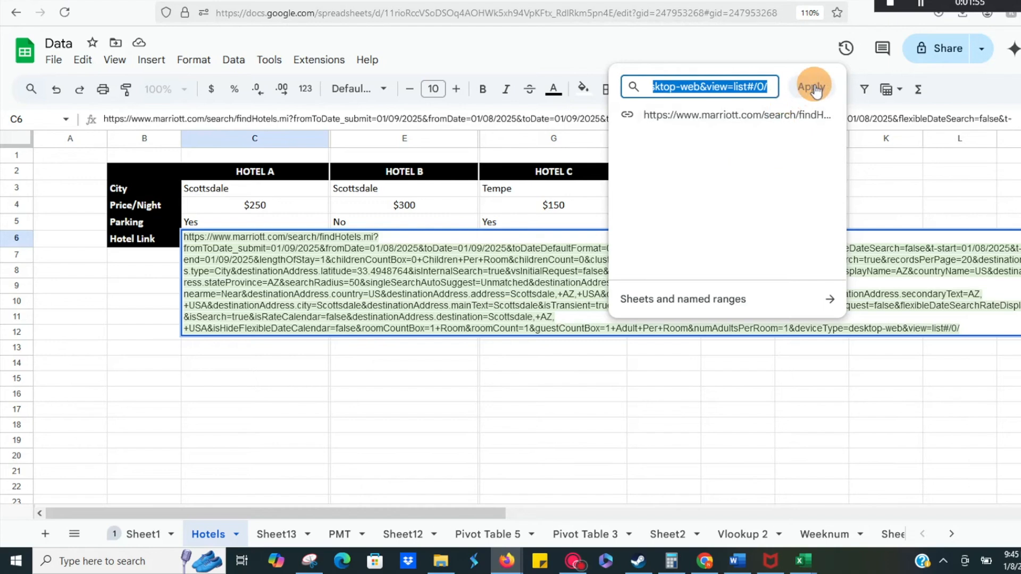
{"action": "left_click", "coordinate": [812, 87]}
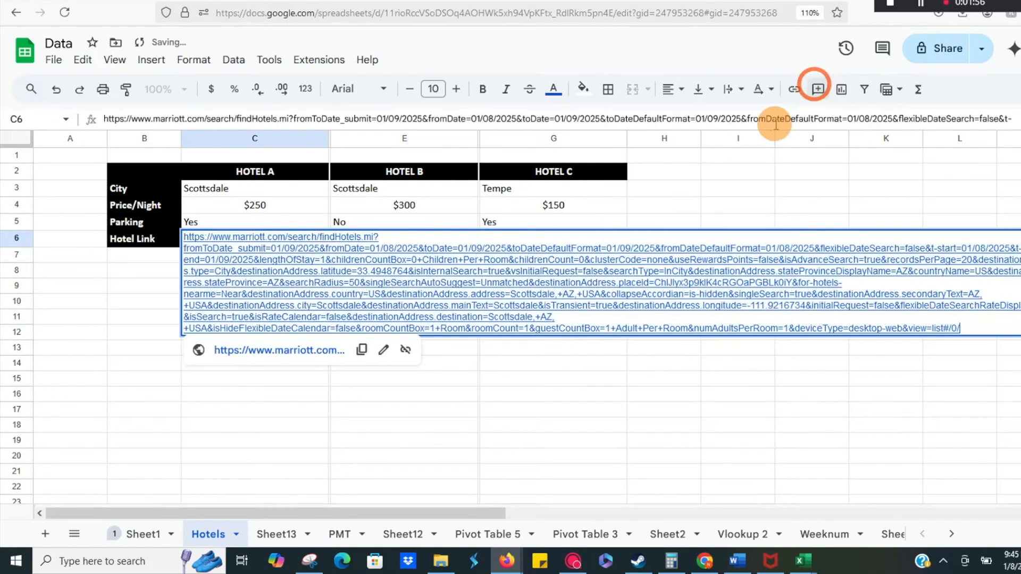
{"action": "left_click", "coordinate": [385, 410]}
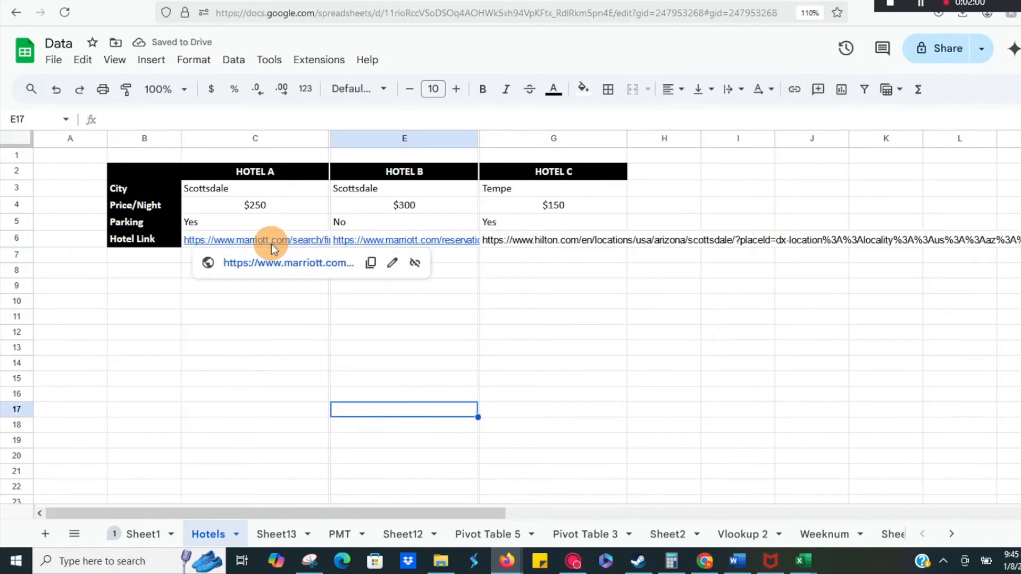
- Change the display text of Hotel A's link in C6 to "HOTEL A LINK"
{"action": "left_click", "coordinate": [270, 287]}
{"action": "key", "text": "Up"}
{"action": "key", "text": "Up"}
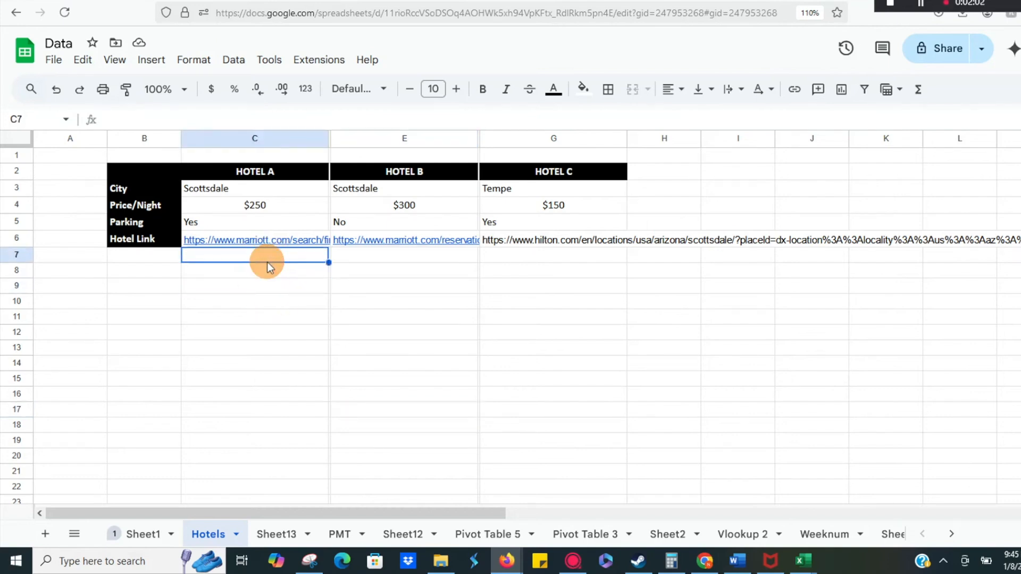
{"action": "key", "text": "Up"}
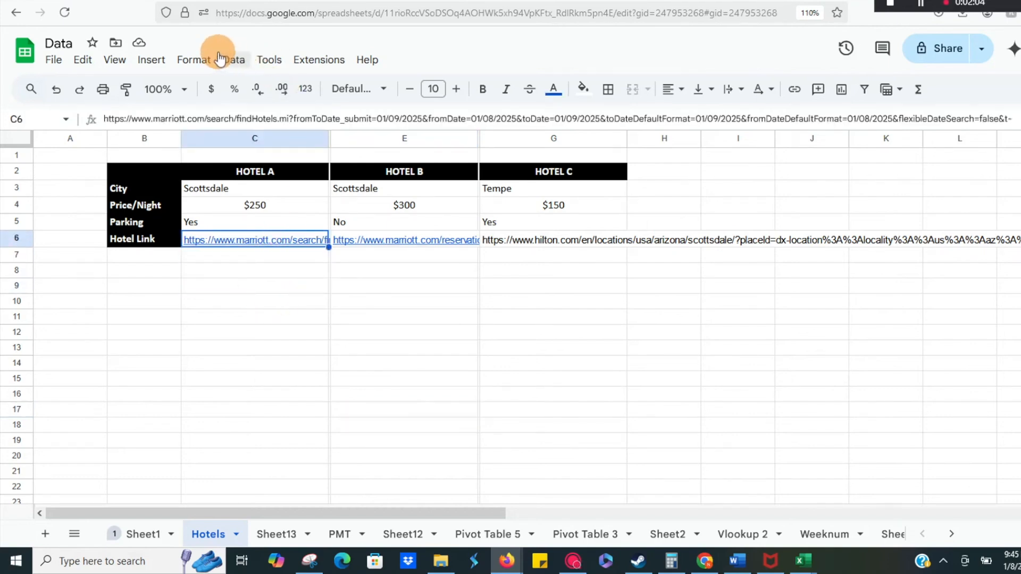
{"action": "left_click", "coordinate": [123, 62]}
{"action": "mouse_move", "coordinate": [144, 61]}
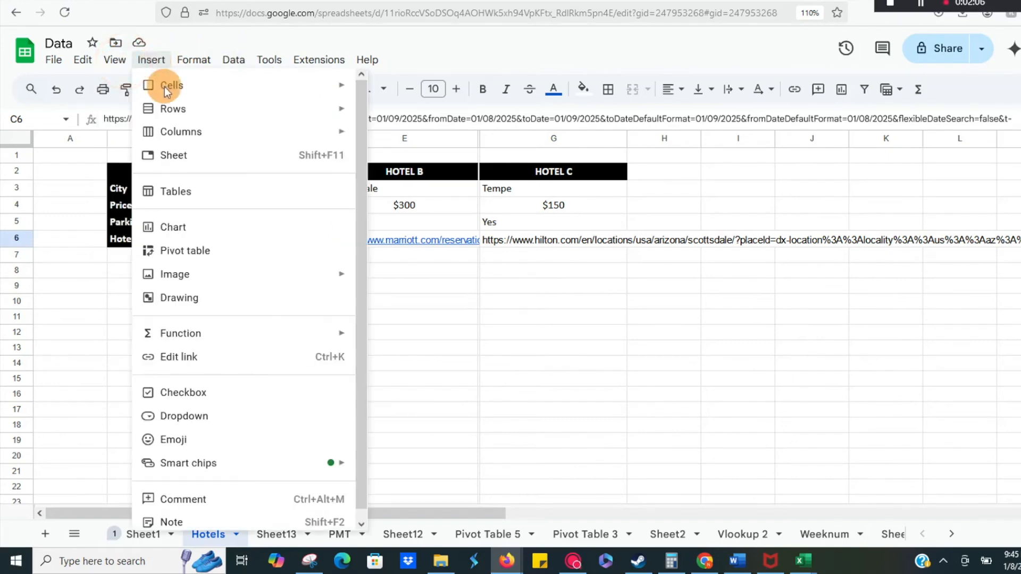
{"action": "left_click", "coordinate": [199, 365]}
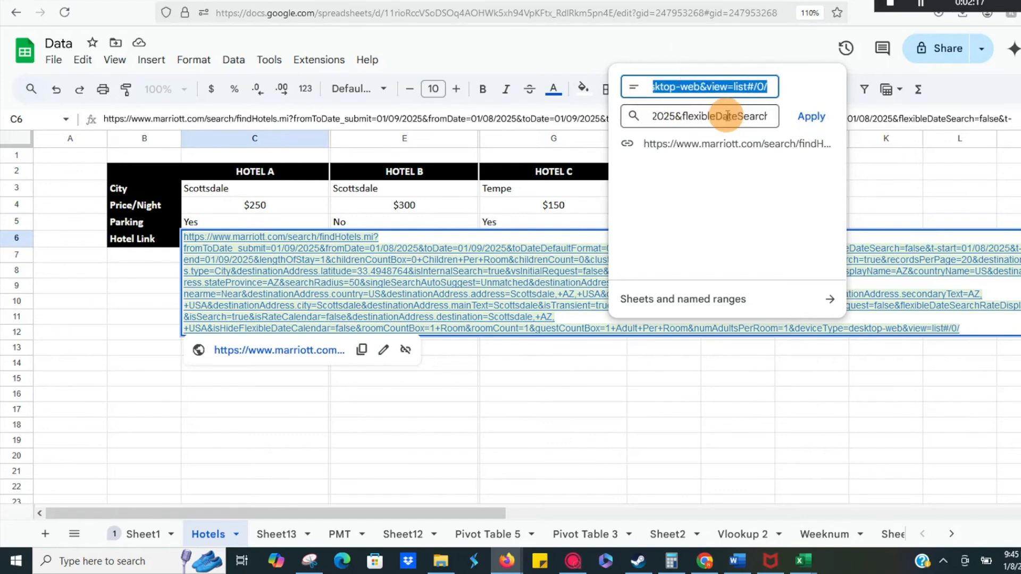
{"action": "type", "text": "HOTEL A LINK"}
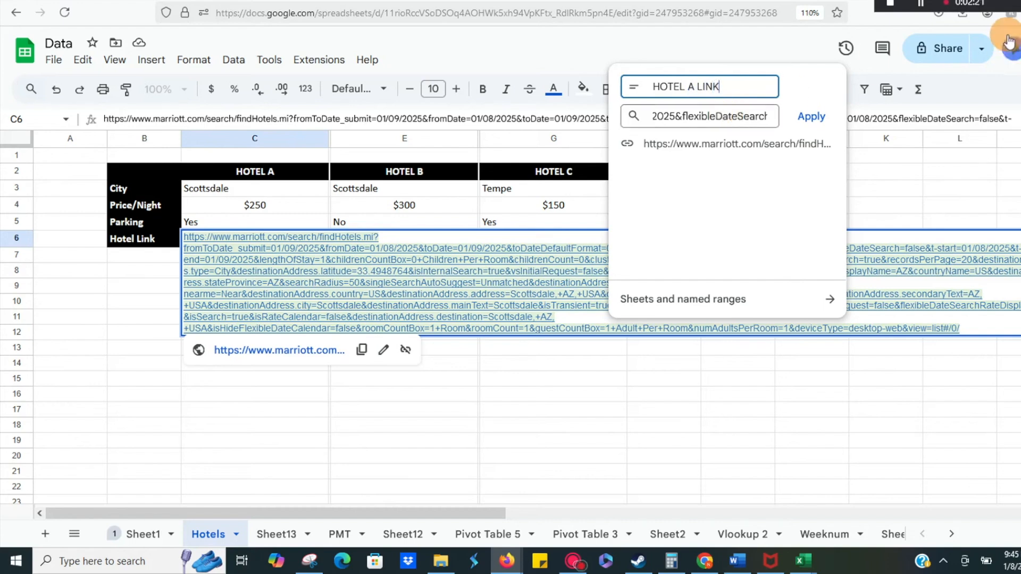
{"action": "left_click", "coordinate": [811, 116]}
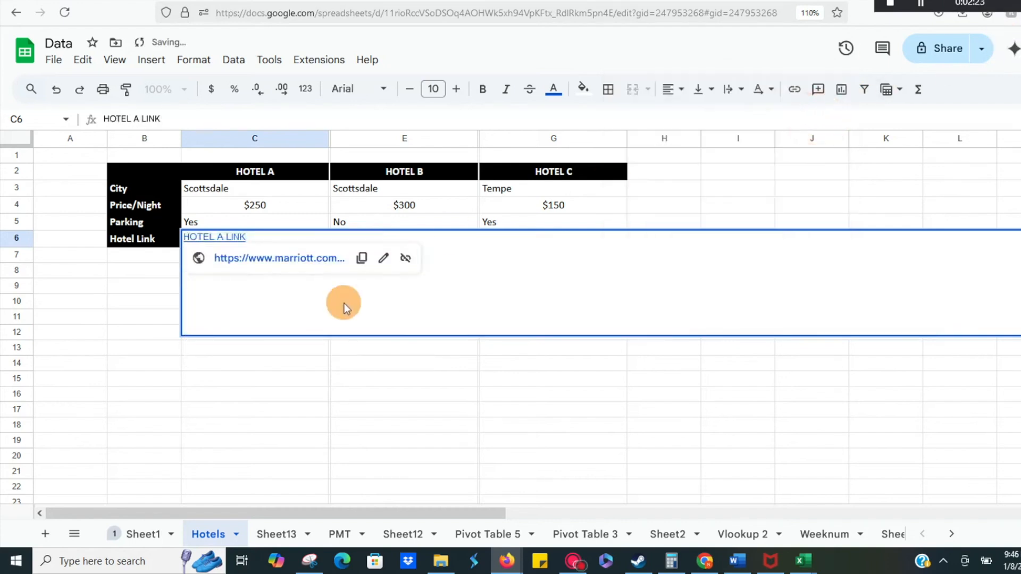
{"action": "left_click", "coordinate": [273, 379]}
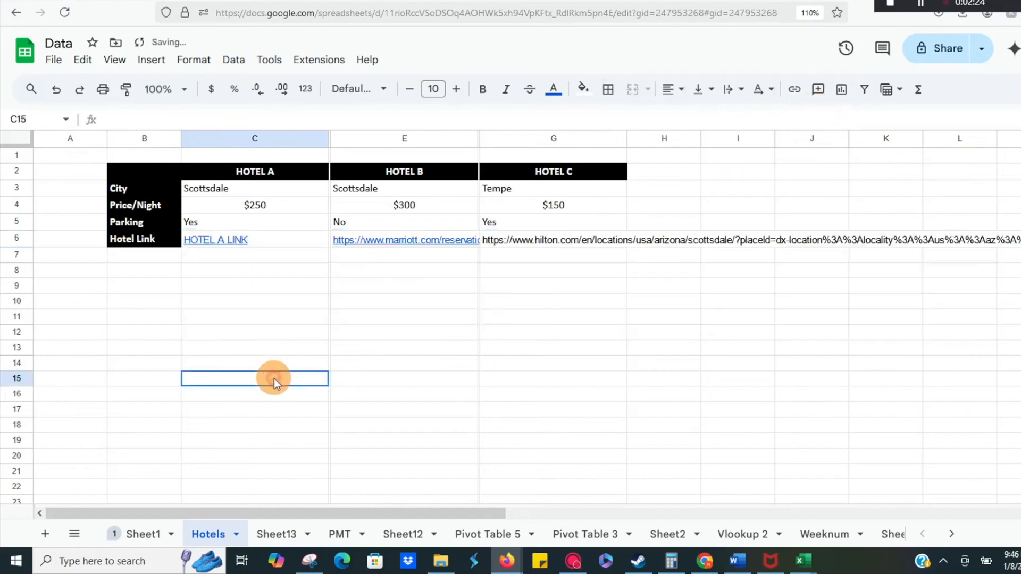
- Test Hotel A's link by opening its Marriott page, and return to the Hotels sheet
{"action": "left_click", "coordinate": [261, 245]}
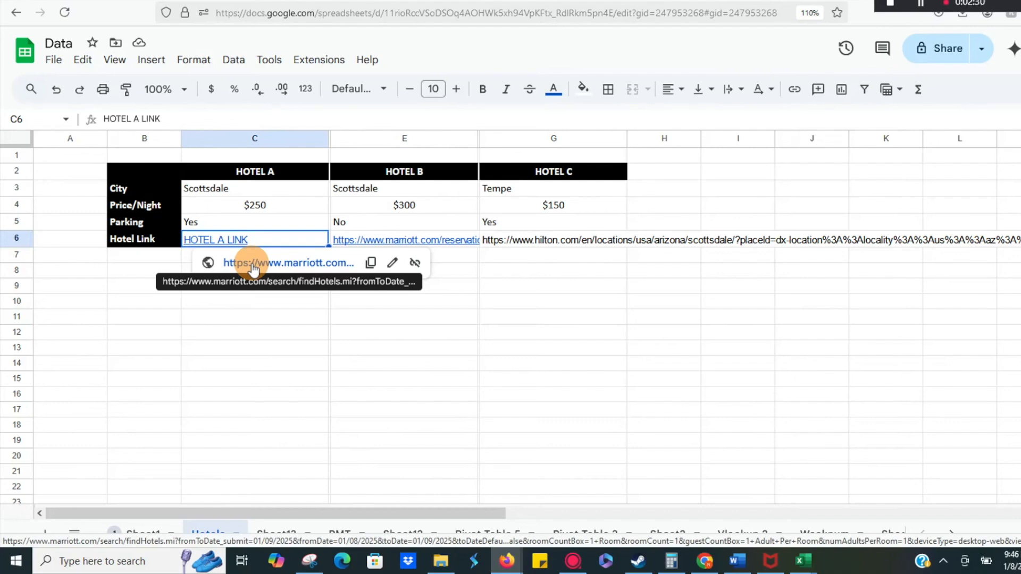
{"action": "left_click", "coordinate": [206, 301]}
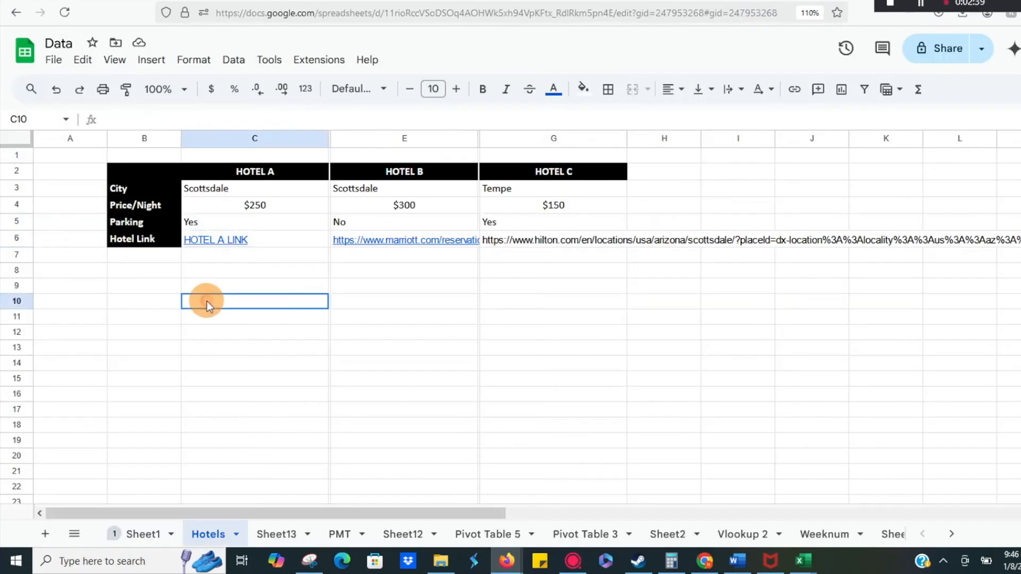
{"action": "left_click", "coordinate": [212, 241]}
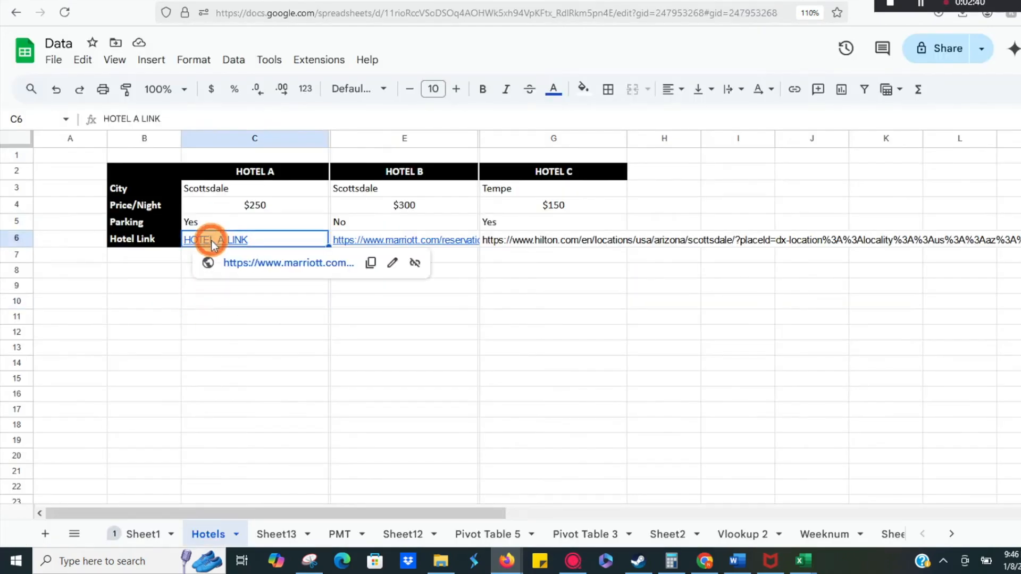
{"action": "left_click", "coordinate": [247, 262]}
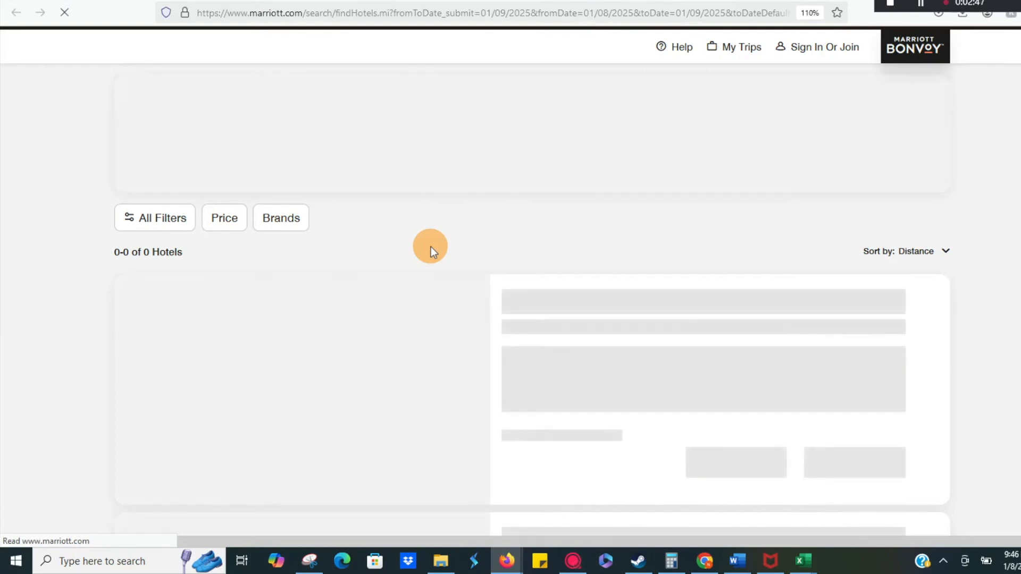
{"action": "left_click", "coordinate": [318, 286]}
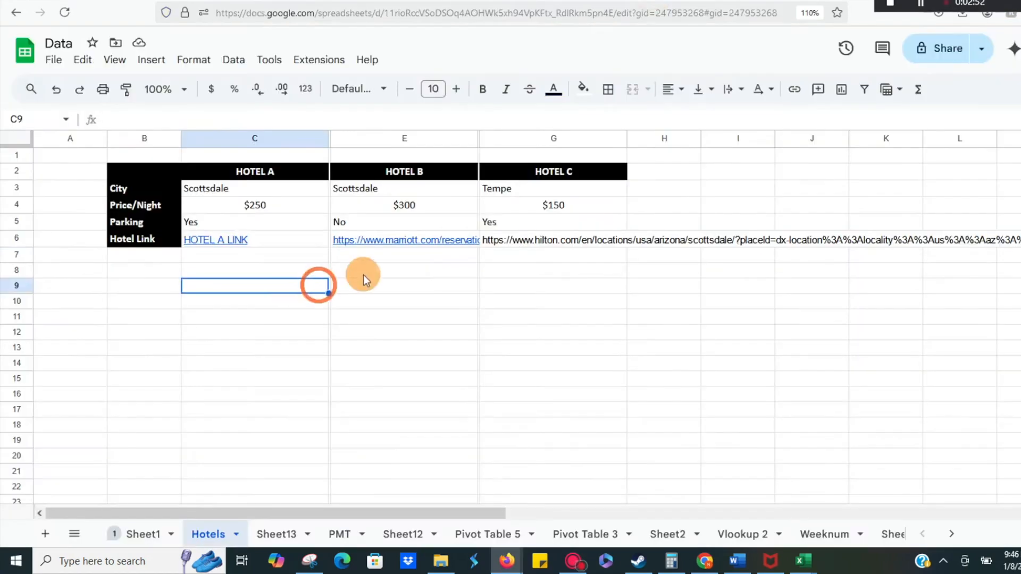
- Change the display text of Hotel B's link in E6 to "HOTEL B LINK"
{"action": "left_click", "coordinate": [379, 240]}
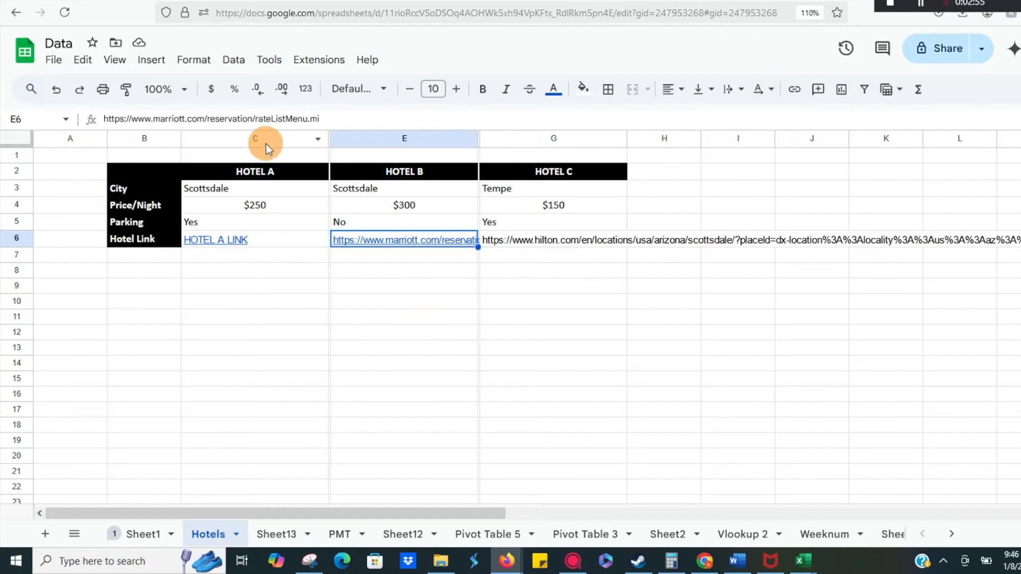
{"action": "left_click", "coordinate": [149, 65]}
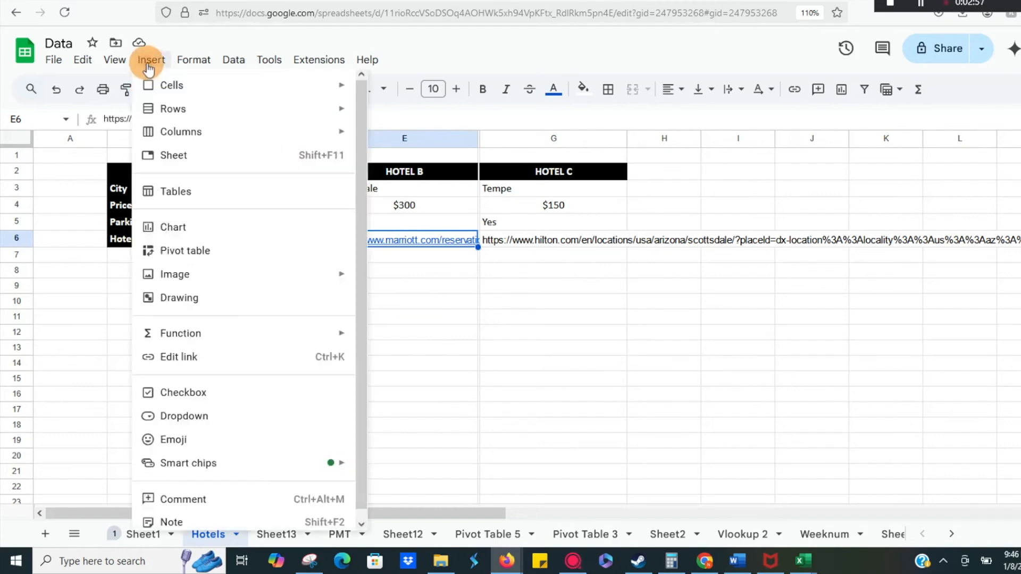
{"action": "left_click", "coordinate": [206, 352]}
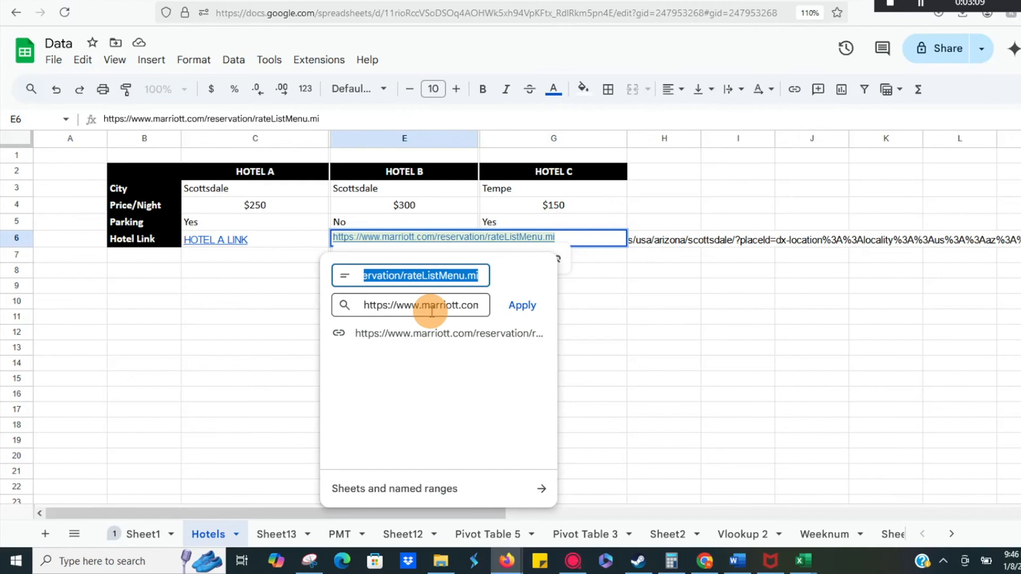
{"action": "type", "text": "HOTE"}
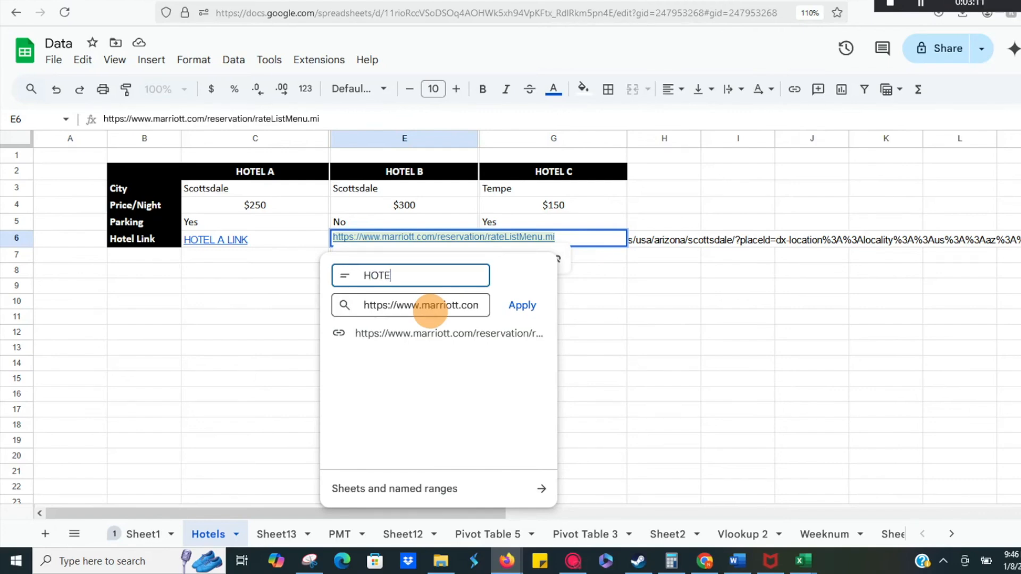
{"action": "type", "text": "L B LINK"}
{"action": "left_click", "coordinate": [522, 306]}
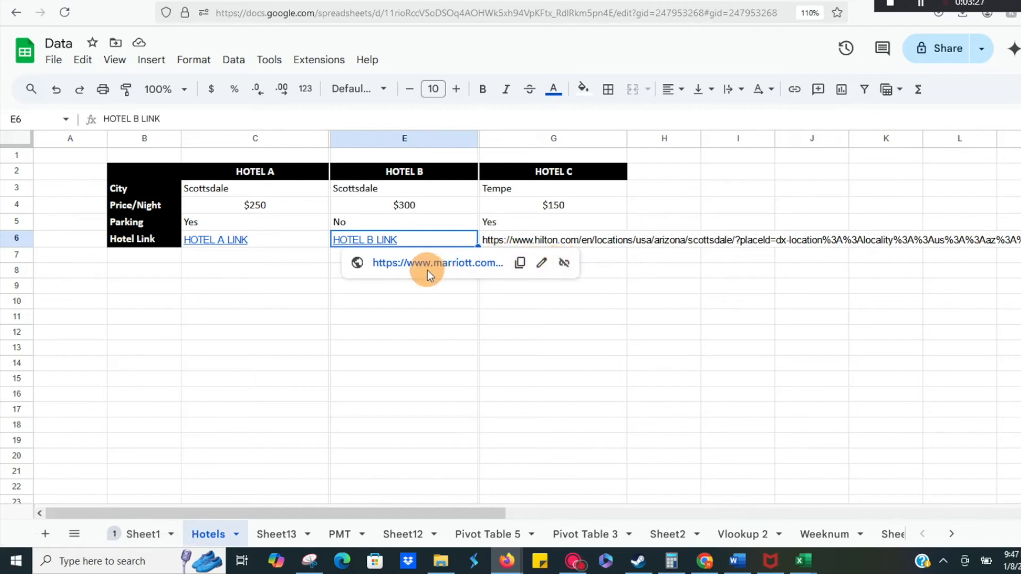
{"action": "left_click", "coordinate": [429, 237]}
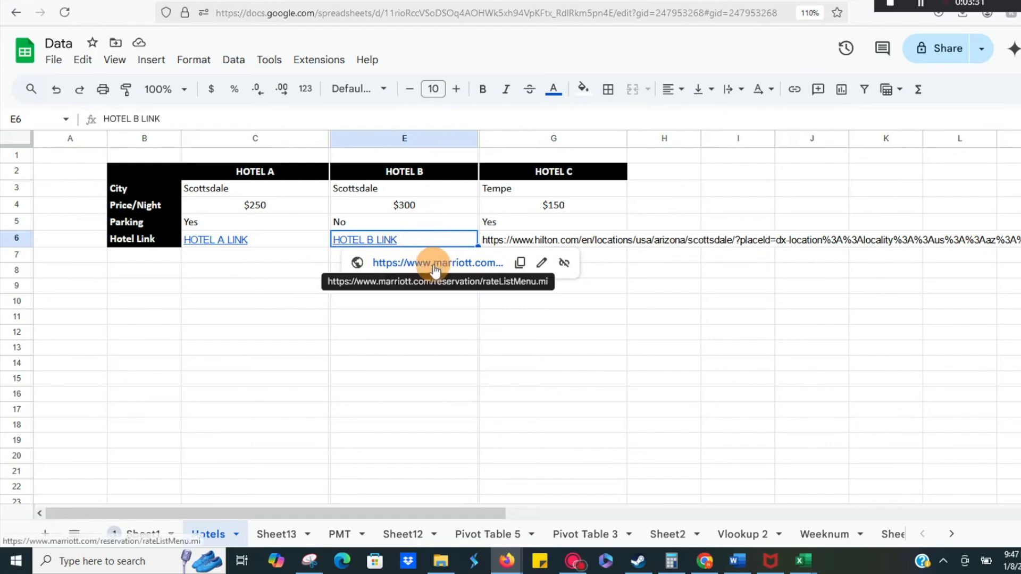
{"action": "left_click", "coordinate": [546, 265]}
{"action": "mouse_move", "coordinate": [396, 305]}
{"action": "left_mouse_down"}
{"action": "mouse_move", "coordinate": [490, 303]}
{"action": "mouse_move", "coordinate": [354, 304]}
{"action": "left_mouse_up"}
{"action": "left_click", "coordinate": [417, 304]}
{"action": "left_click_drag", "start_coordinate": [431, 304], "coordinate": [477, 303]}
{"action": "left_click", "coordinate": [476, 305]}
{"action": "key", "text": "Right"}
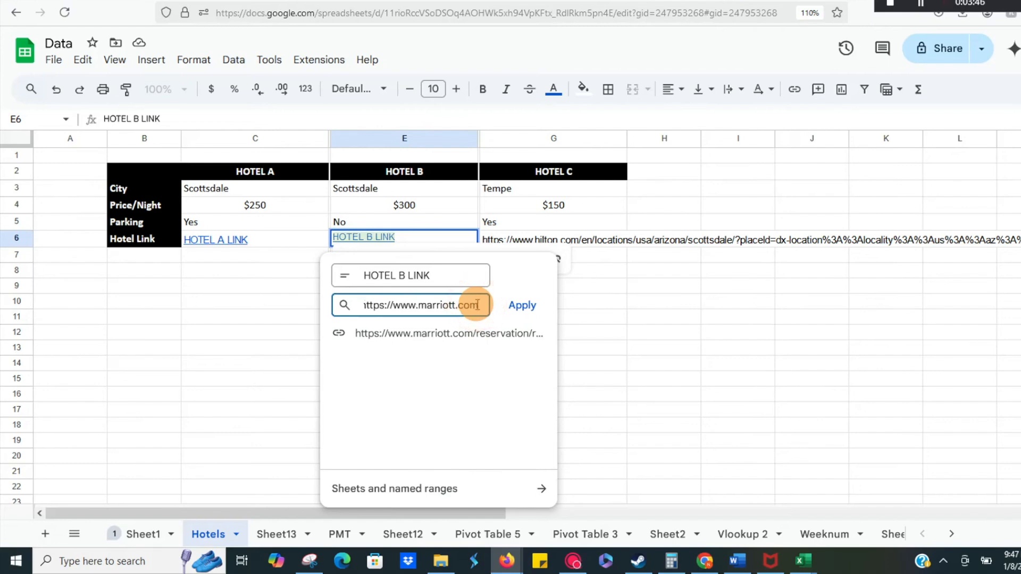
{"action": "key", "text": "shift+End"}
{"action": "key", "text": "Delete"}
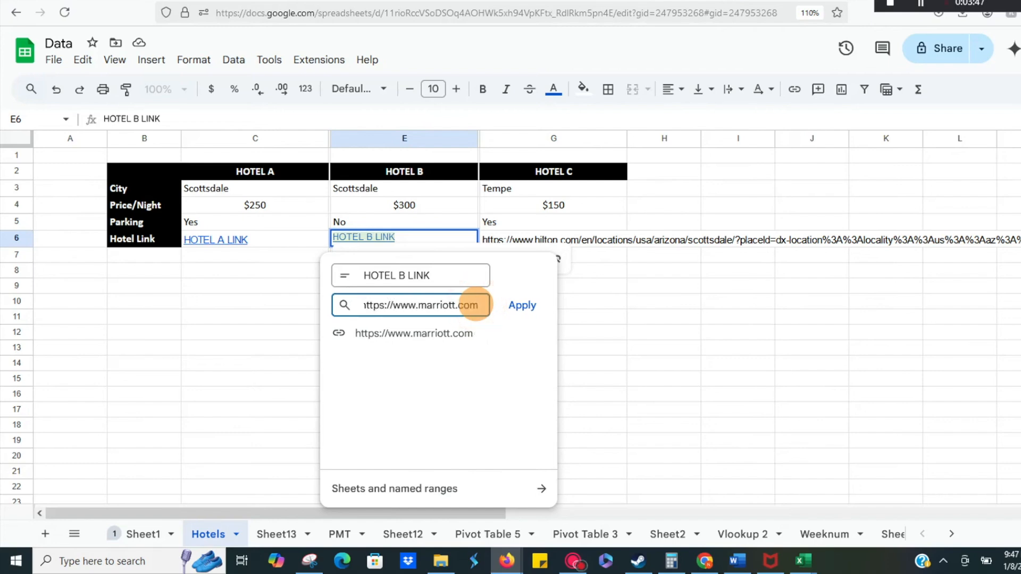
{"action": "left_click", "coordinate": [521, 314]}
{"action": "left_click", "coordinate": [521, 314]}
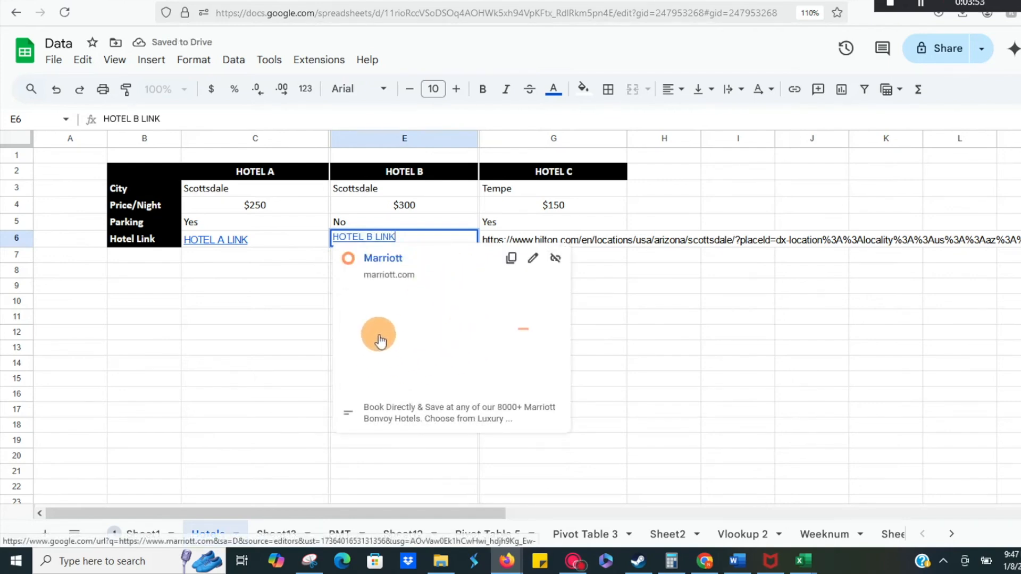
{"action": "left_click", "coordinate": [608, 321]}
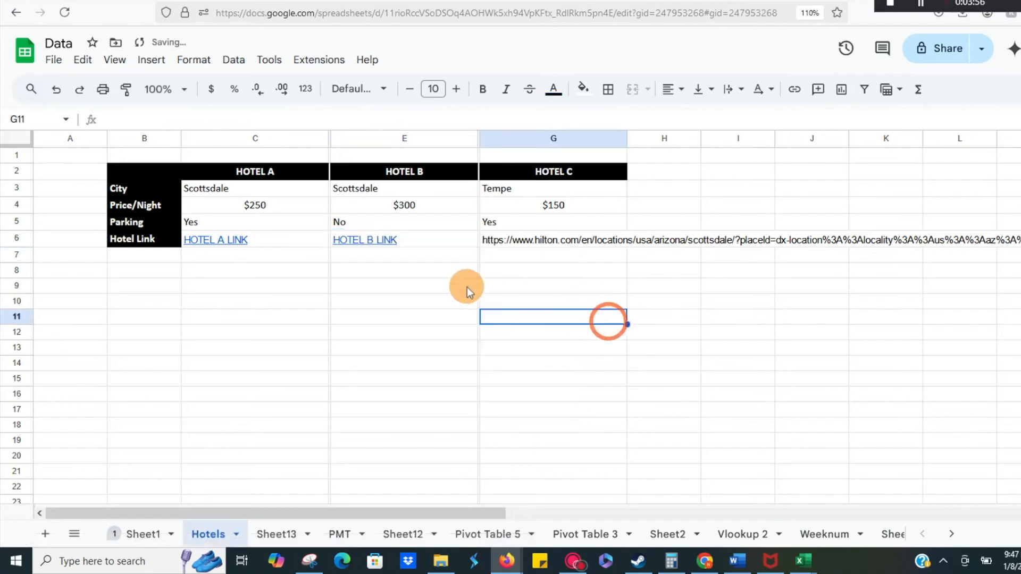
{"action": "left_click", "coordinate": [437, 244]}
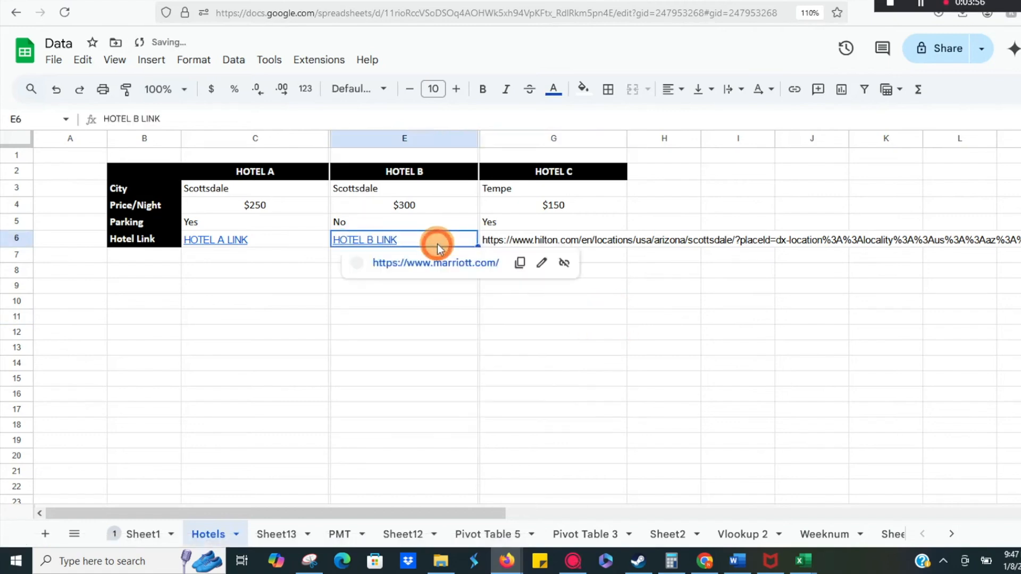
- Remove the hyperlink from Hotel B's label in E6, keeping the text, and check that the cell is no longer linked
{"action": "left_click", "coordinate": [564, 266]}
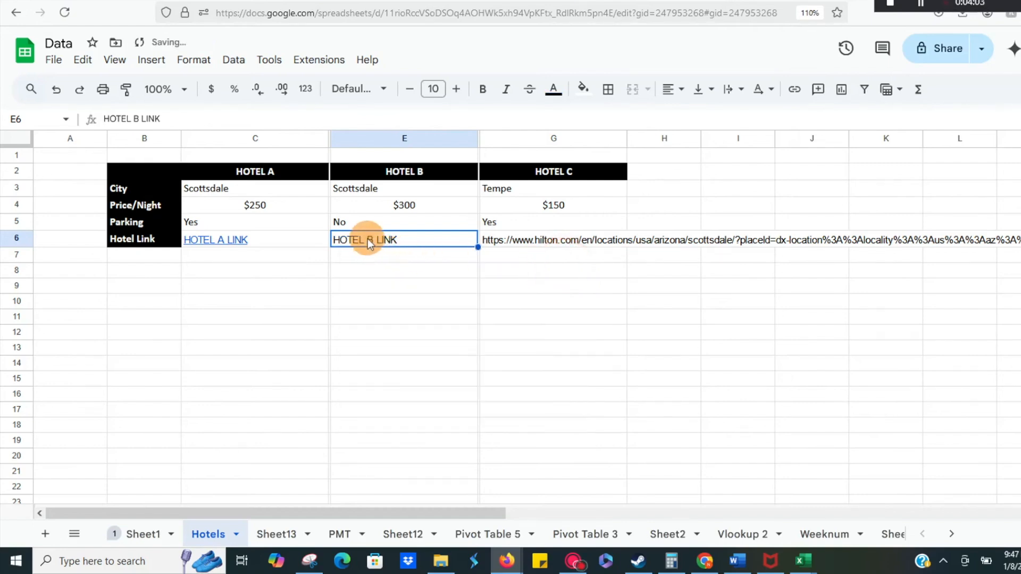
{"action": "left_click", "coordinate": [381, 289]}
{"action": "left_click", "coordinate": [372, 240]}
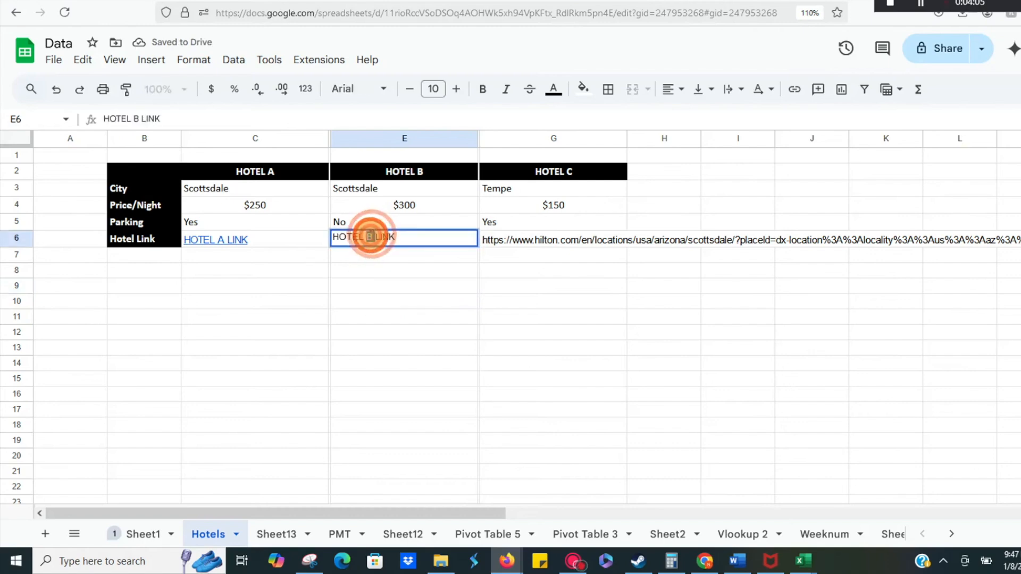
{"action": "left_click", "coordinate": [404, 257]}
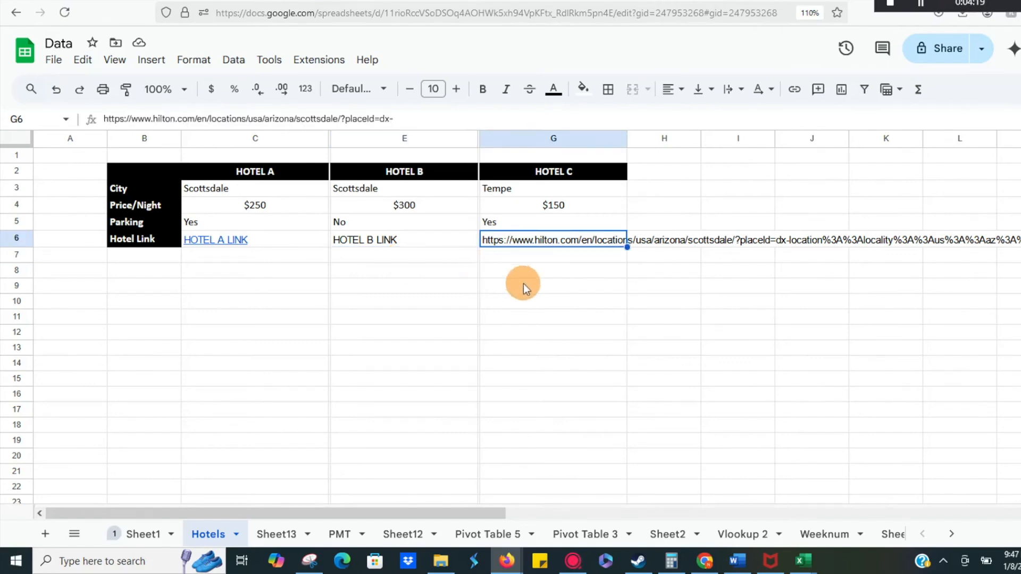
- Change the display text of Hotel C's Hilton link in G6 to "HOTEL C LINK"
{"action": "left_click", "coordinate": [523, 282]}
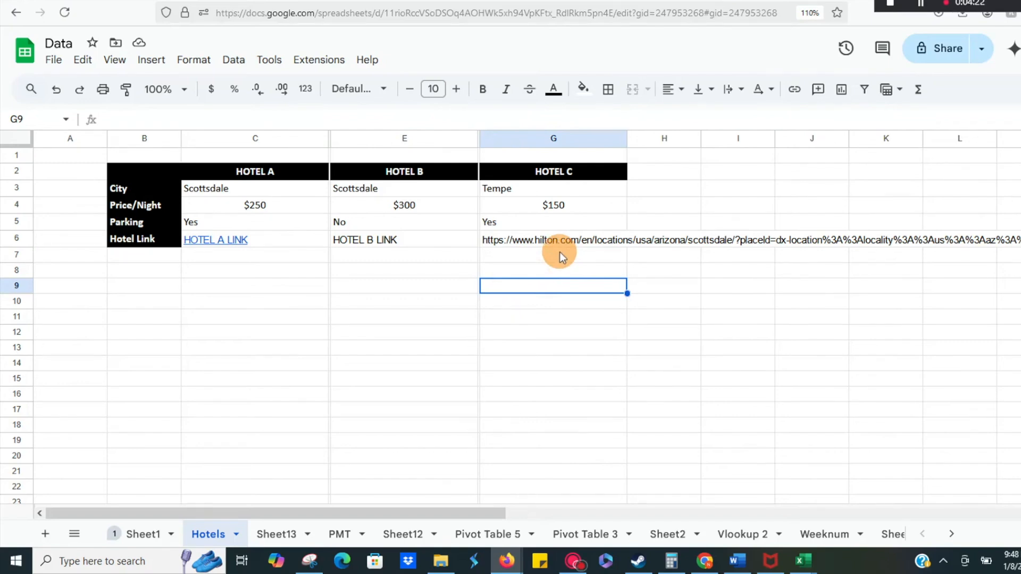
{"action": "mouse_move", "coordinate": [553, 244]}
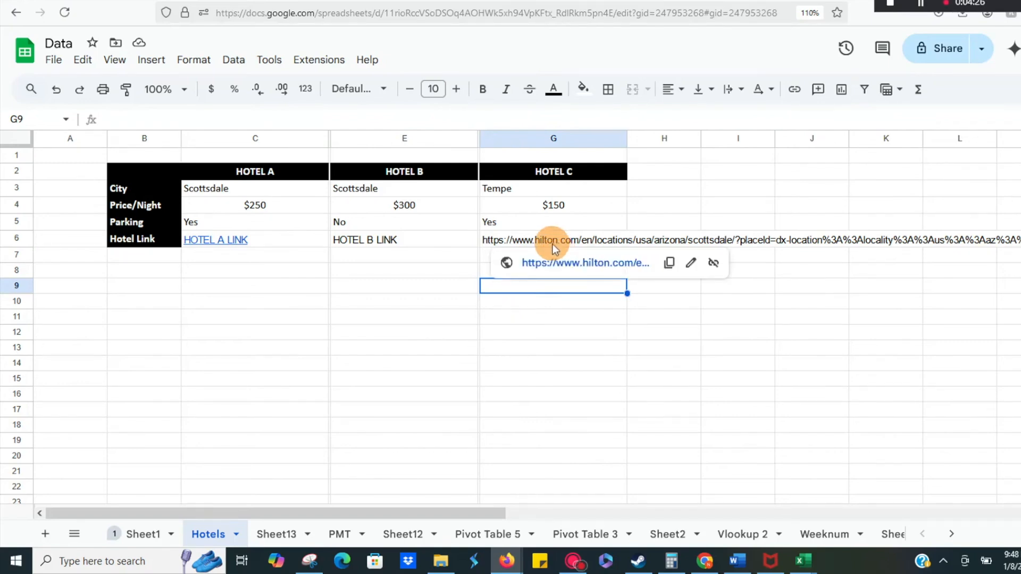
{"action": "left_click", "coordinate": [553, 242]}
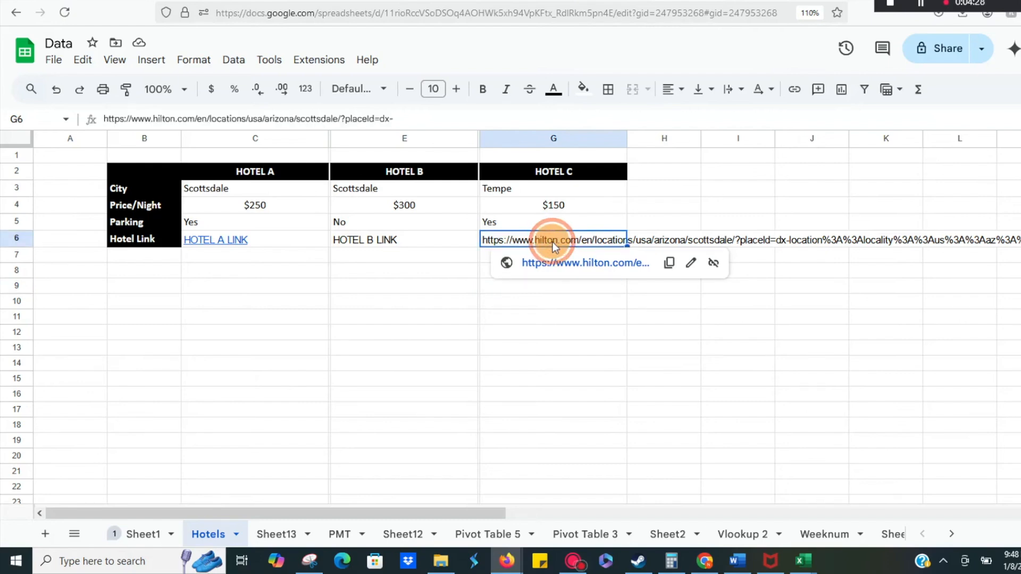
{"action": "left_click", "coordinate": [689, 265]}
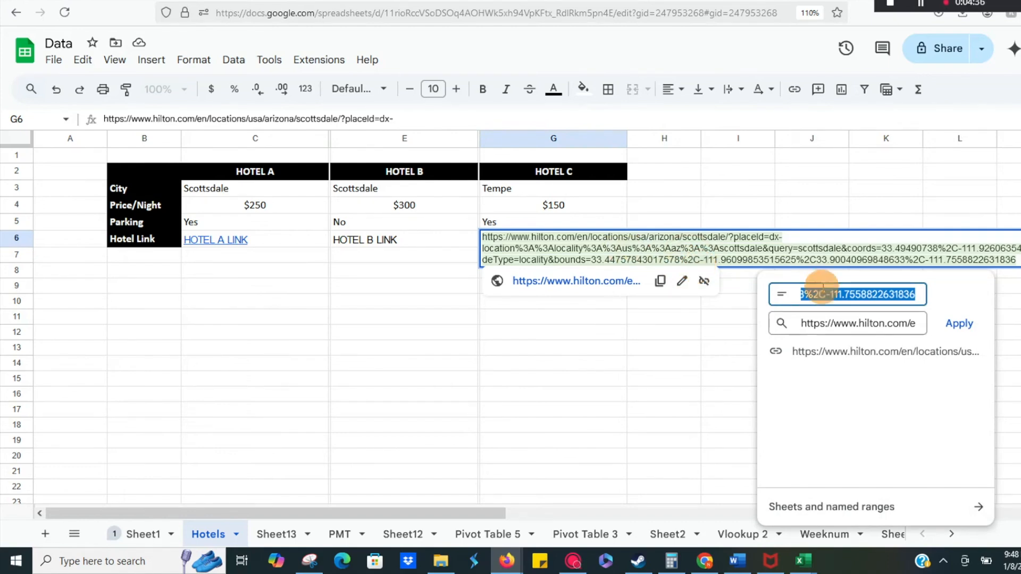
{"action": "type", "text": "HOTEL C LINK"}
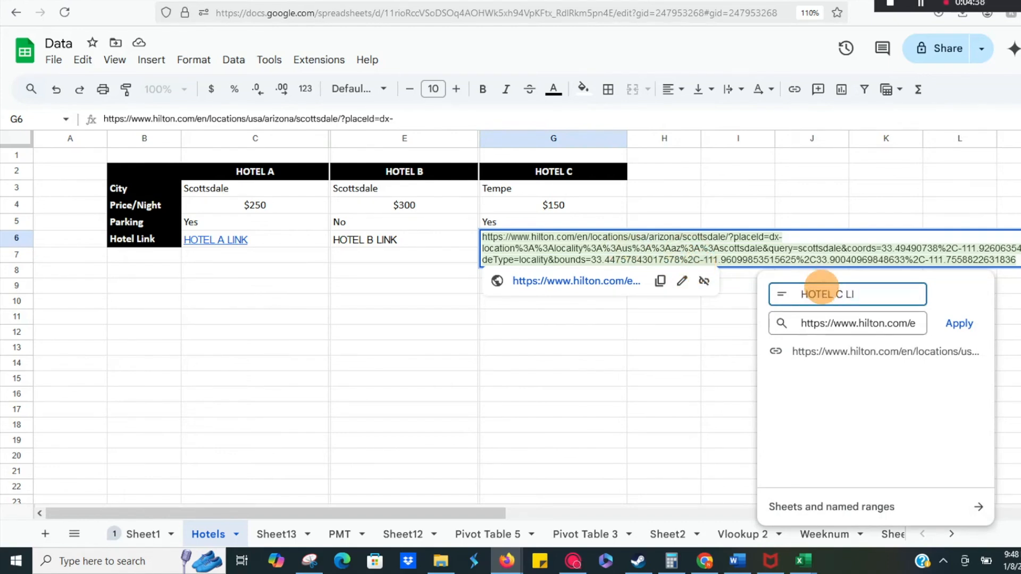
{"action": "left_click", "coordinate": [959, 325]}
{"action": "left_click", "coordinate": [593, 364]}
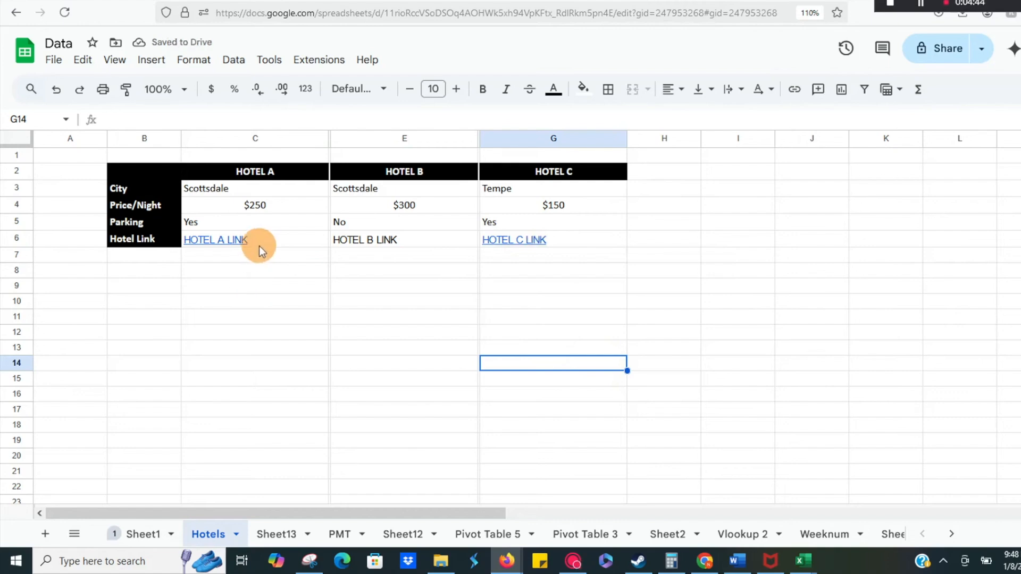
- Insert a link on Hotel A's plain URL text in C6, pasting the Marriott hotel search URL as its address
{"action": "left_click", "coordinate": [260, 246]}
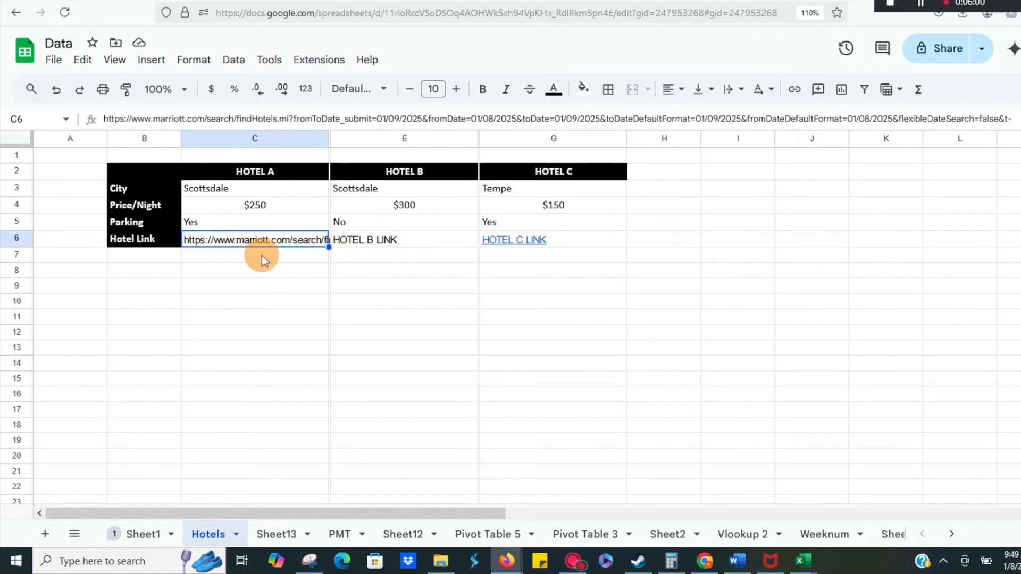
{"action": "left_click", "coordinate": [261, 255]}
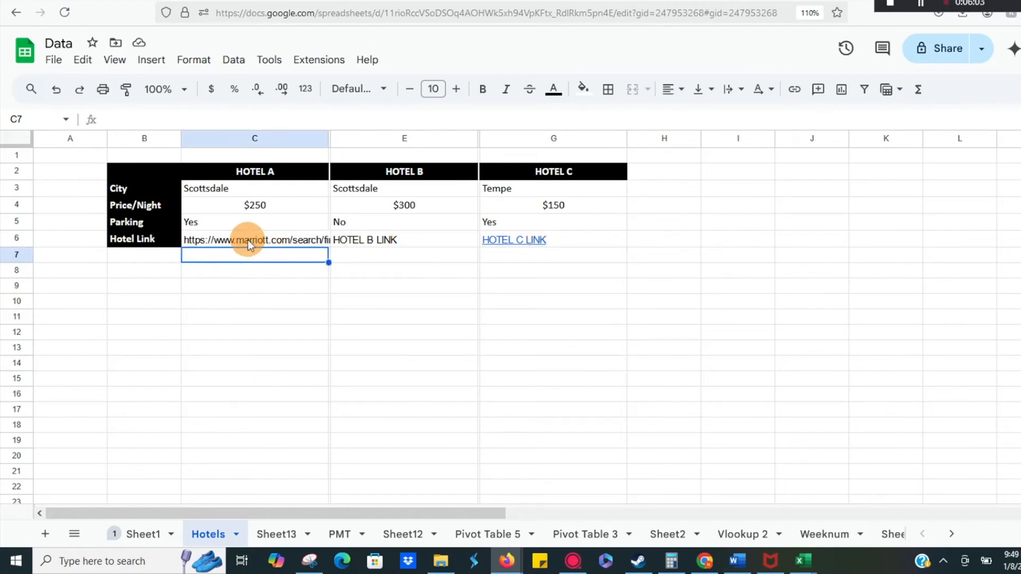
{"action": "left_click", "coordinate": [248, 241]}
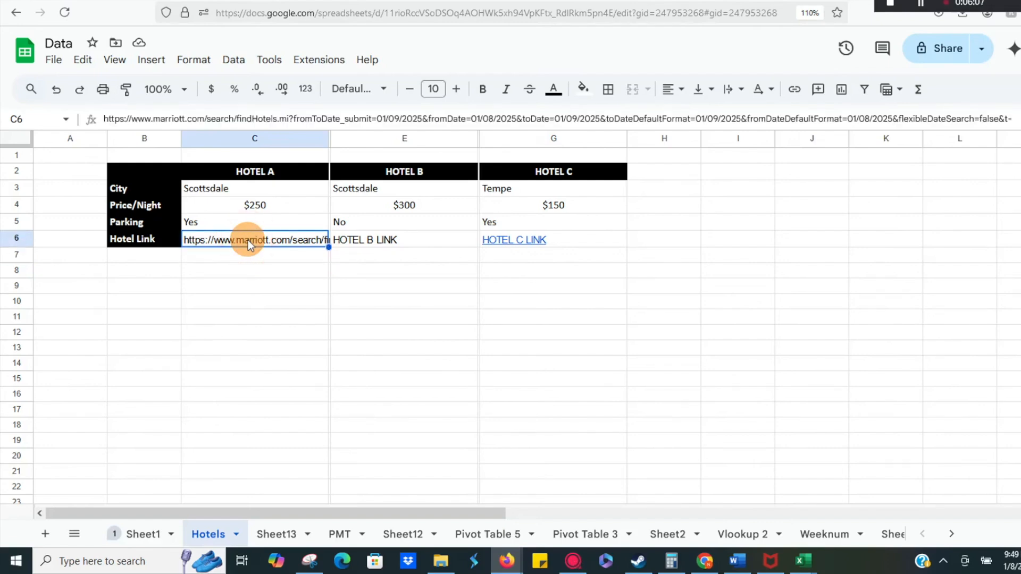
{"action": "left_click", "coordinate": [152, 69]}
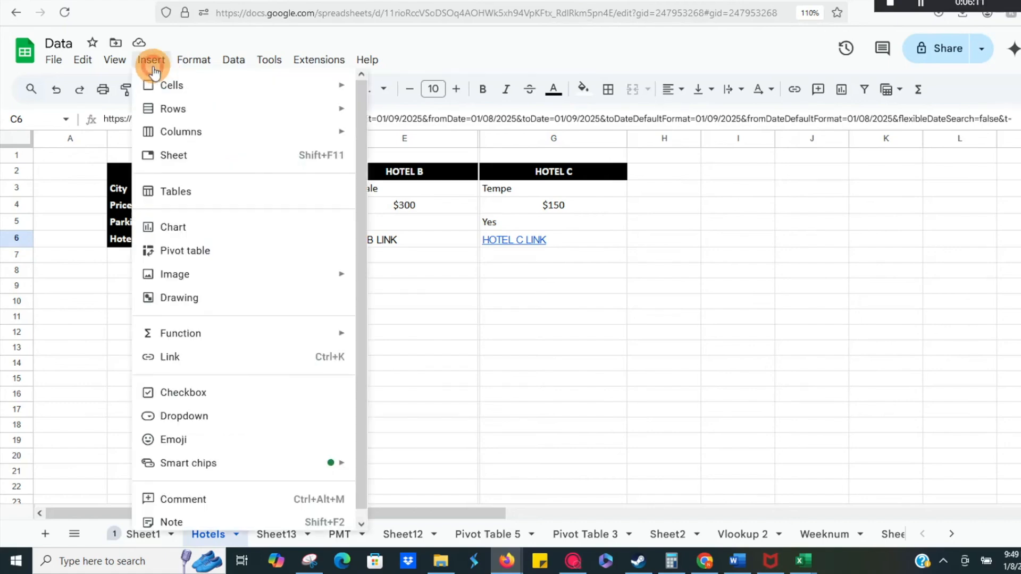
{"action": "left_click", "coordinate": [204, 367]}
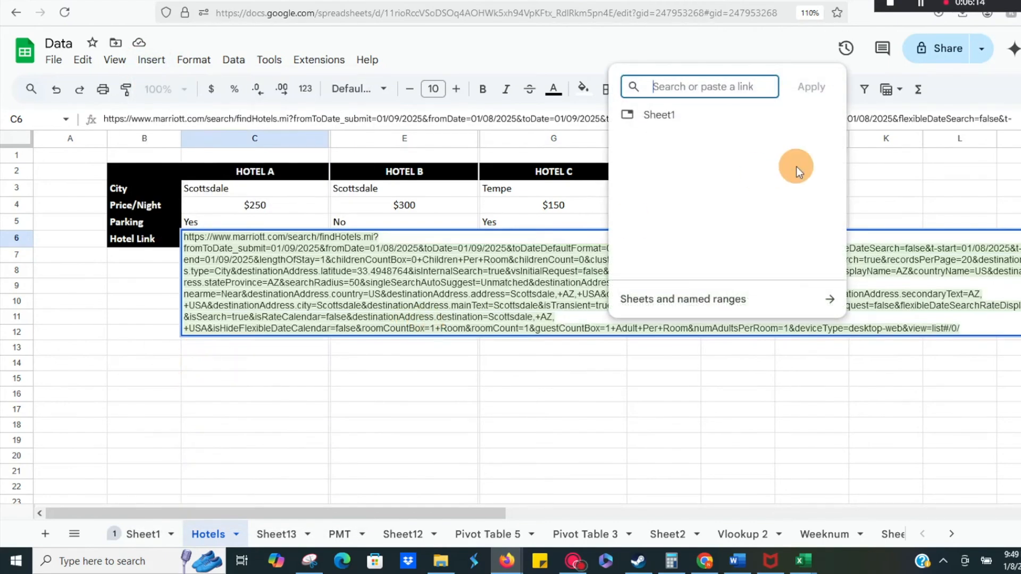
{"action": "left_click", "coordinate": [697, 89]}
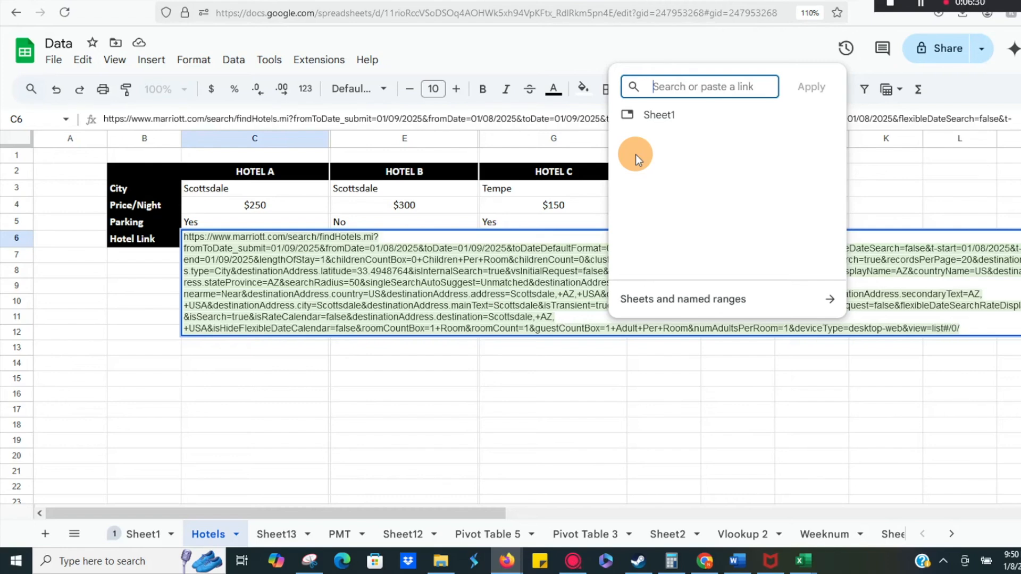
{"action": "key", "text": "ctrl+v"}
{"action": "left_click", "coordinate": [811, 87]}
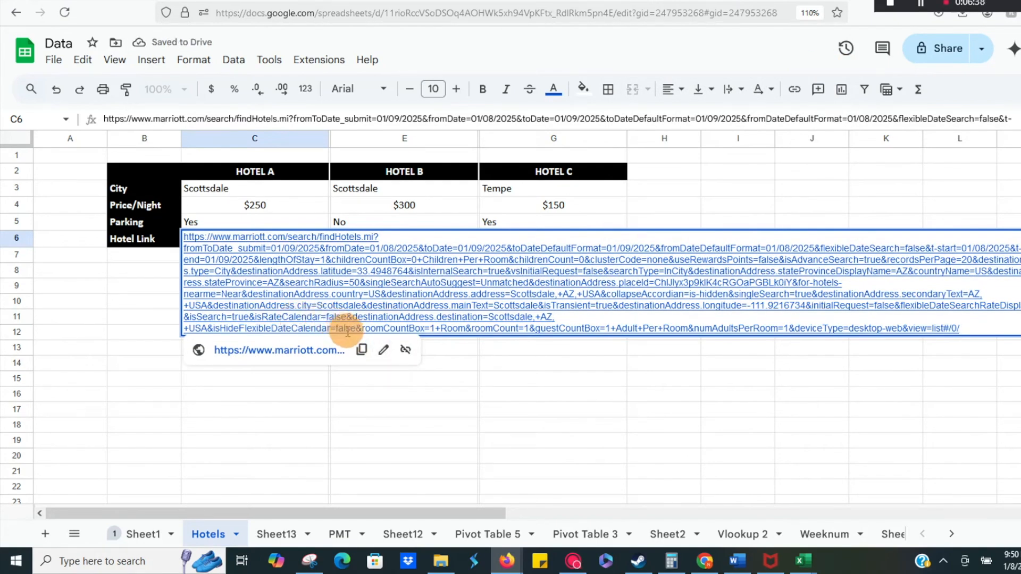
- Replace the long URL shown for Hotel A's new link in C6 with the display text "HOTEL A LINK"
{"action": "left_click", "coordinate": [384, 351]}
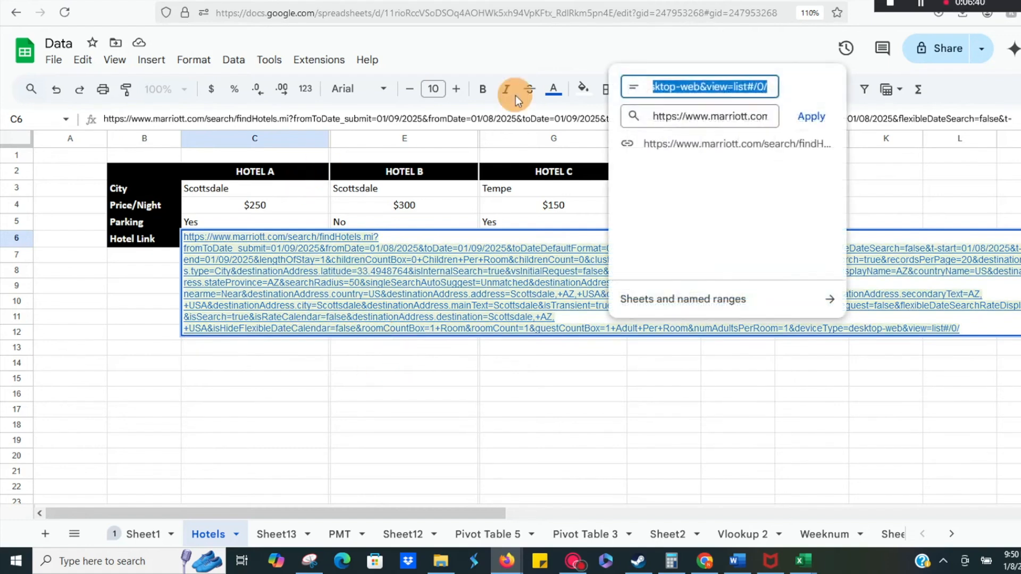
{"action": "type", "text": "HOTEL "}
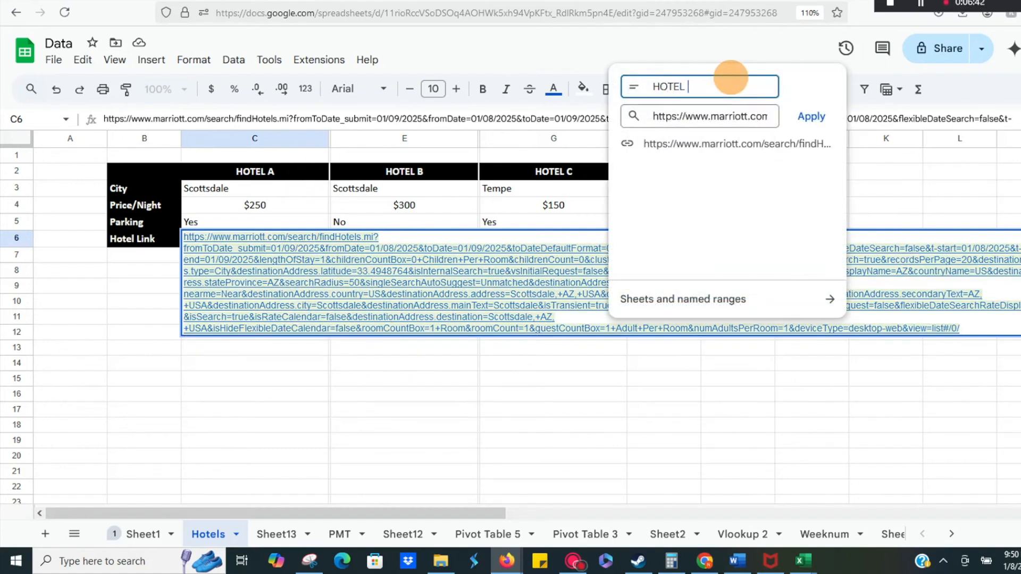
{"action": "type", "text": "A LINK"}
{"action": "left_click", "coordinate": [811, 116]}
{"action": "left_click", "coordinate": [297, 384]}
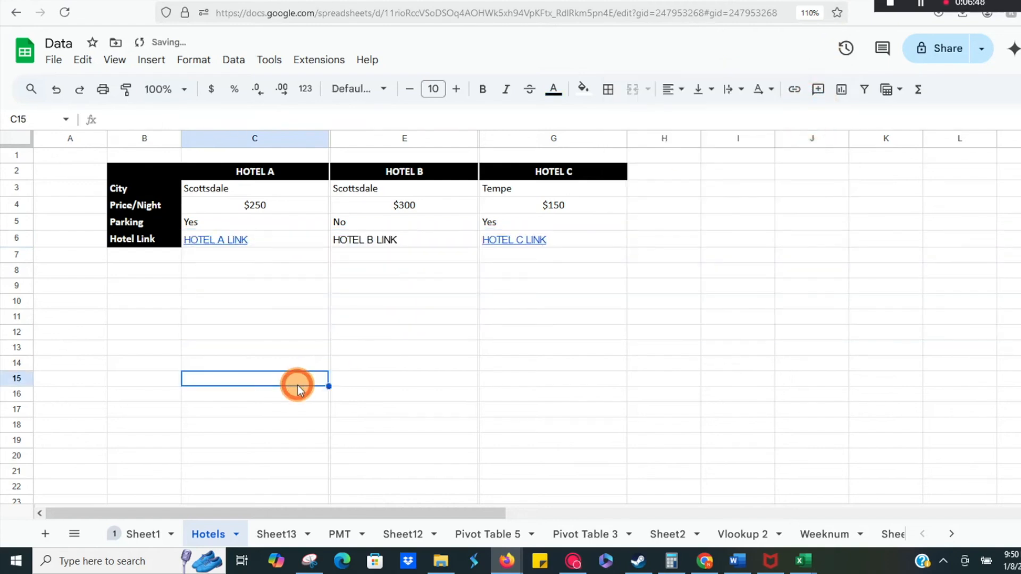